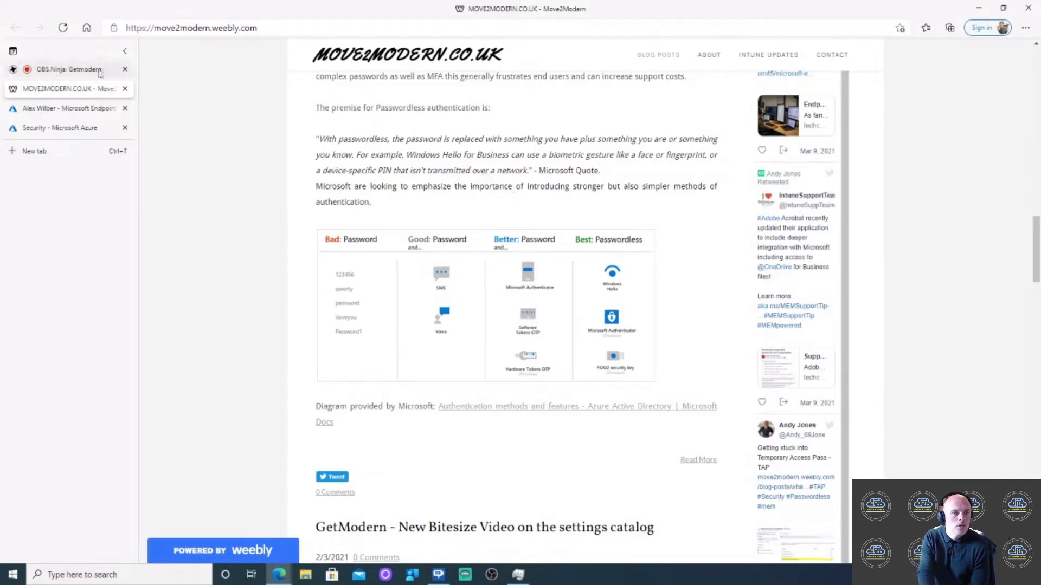
- Switch to the Azure portal and open the Contoso Azure Active Directory overview with the page enlarged
click(55, 132)
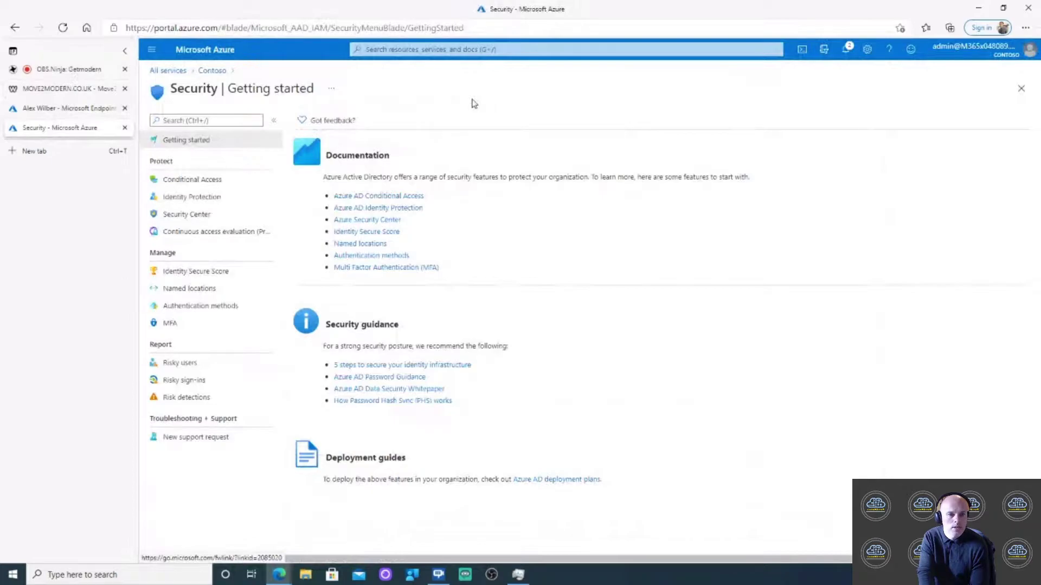
click(212, 71)
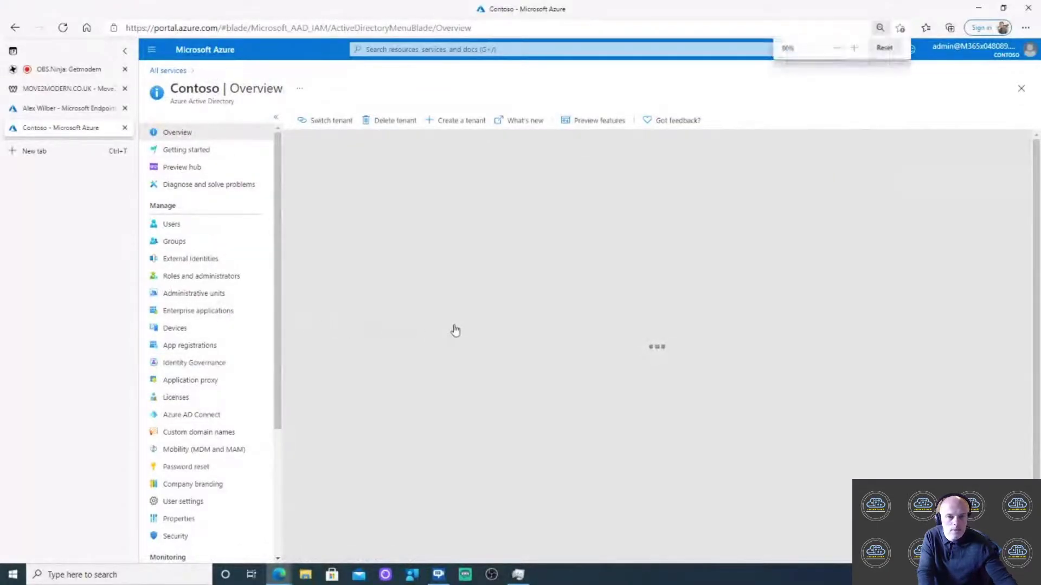
key(ctrl+minus)
key(ctrl+plus)
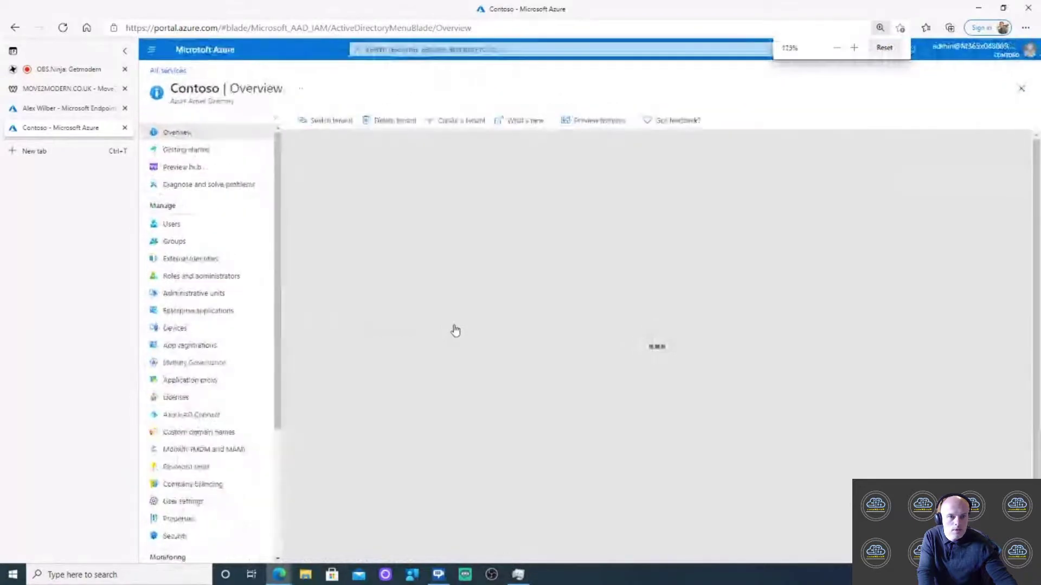
key(ctrl+plus)
key(ctrl+plus)
key(ctrl+plus)
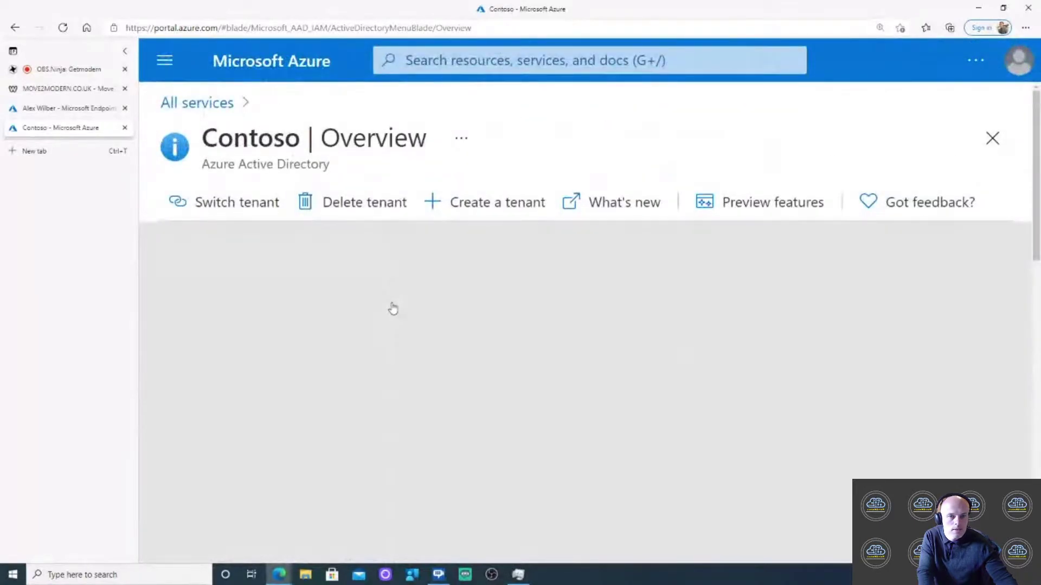
key(ctrl+minus)
key(ctrl+minus)
drag(351, 266, 342, 423)
- Open the Temporary Access Pass (preview) policy details among the Azure AD Security authentication methods
click(194, 400)
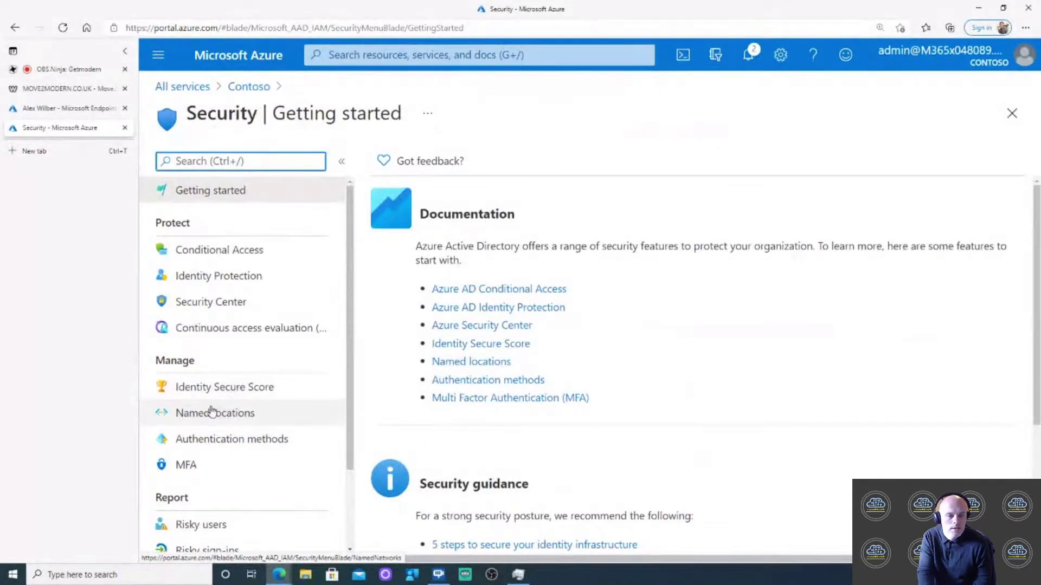
click(210, 443)
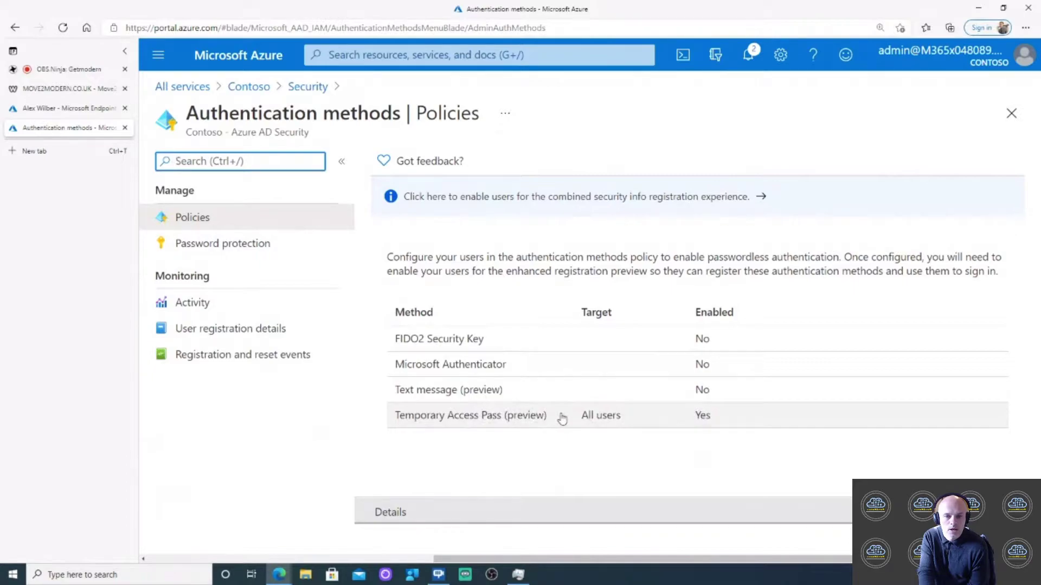
click(457, 418)
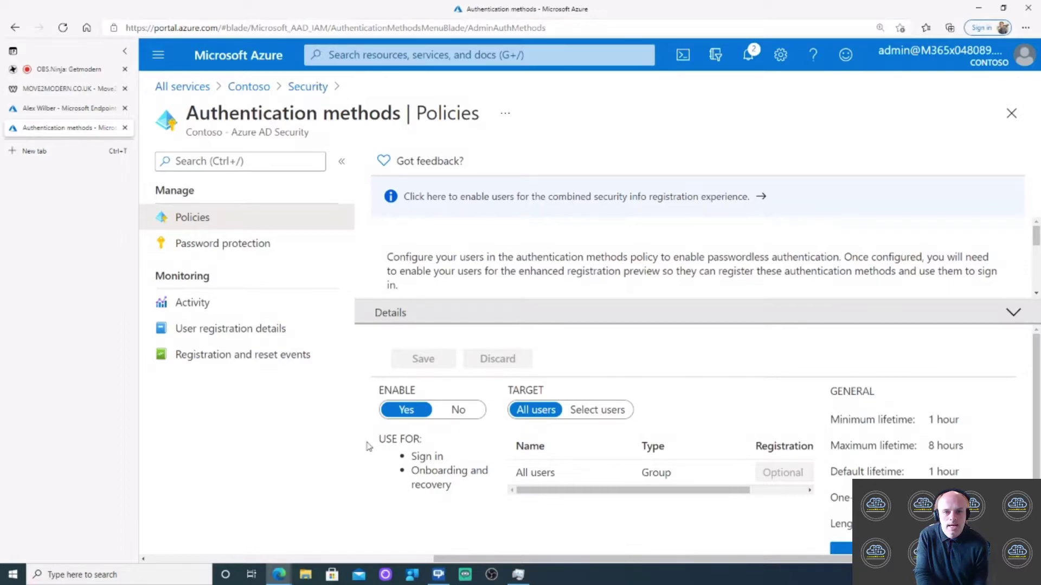
scroll(367, 446, down, 1)
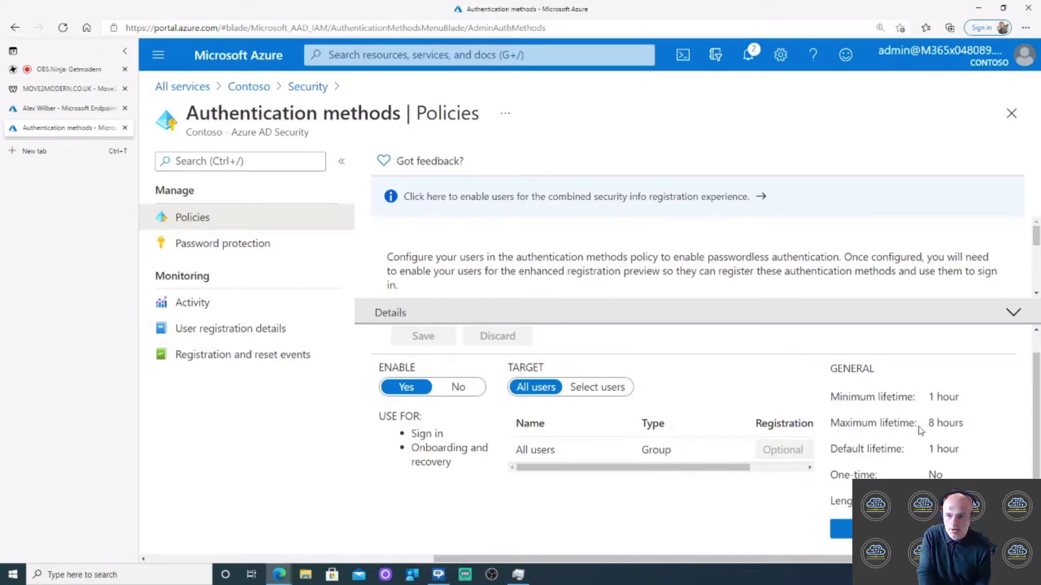
- Examine the Temporary Access Pass lifetime, length and one-time use settings, and close them without saving
click(841, 529)
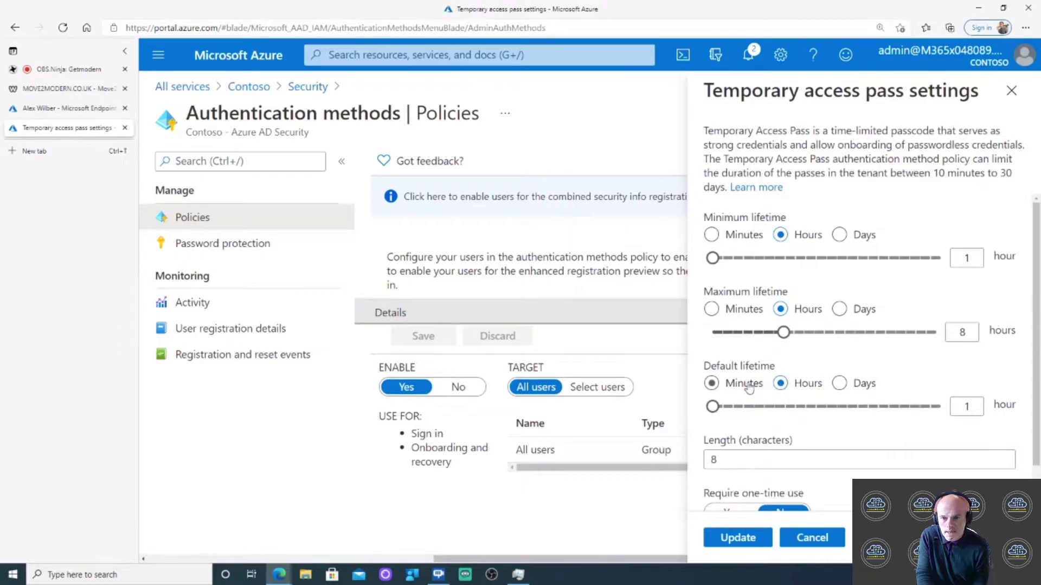
scroll(780, 365, down, 1)
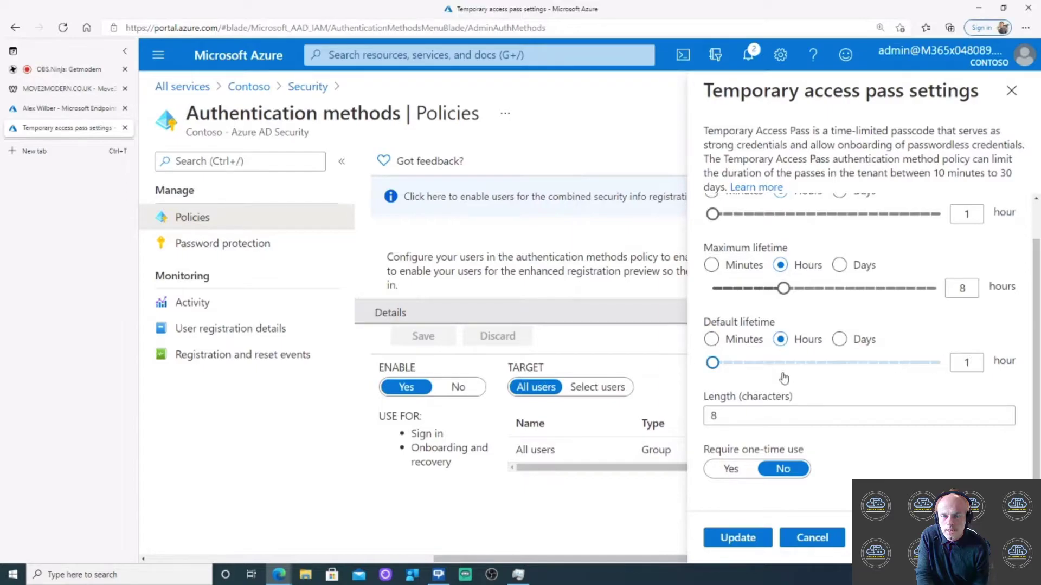
click(720, 416)
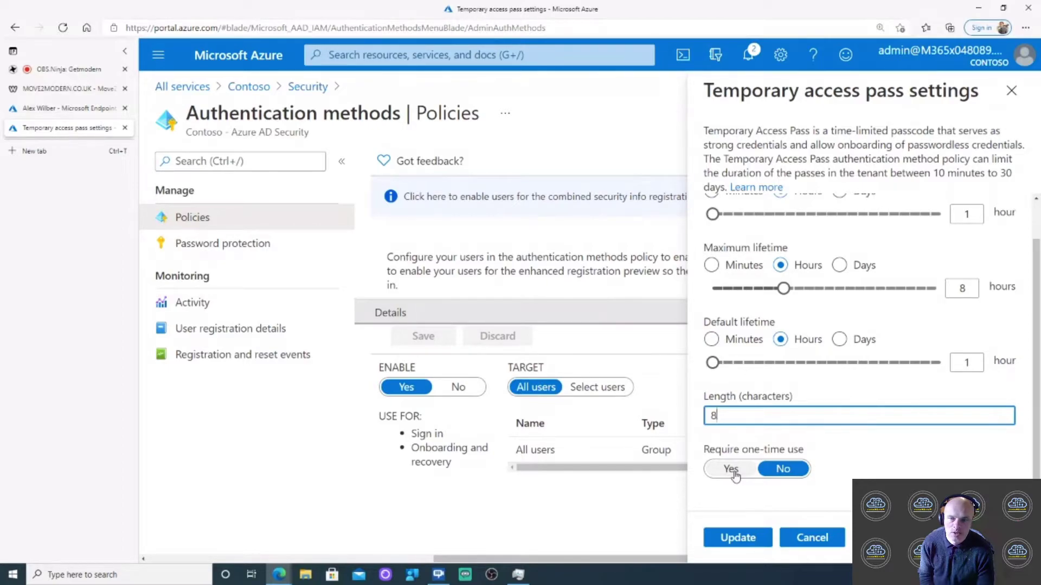
click(824, 539)
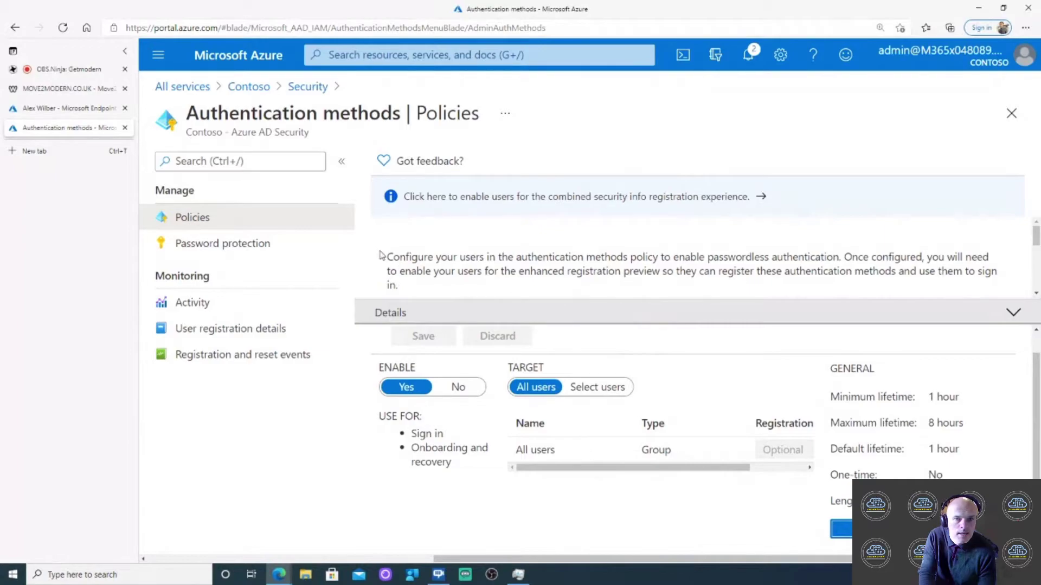
- In the Endpoint Manager admin center, start a Temporary Access Pass (Preview) method under the open user's authentication methods
click(59, 109)
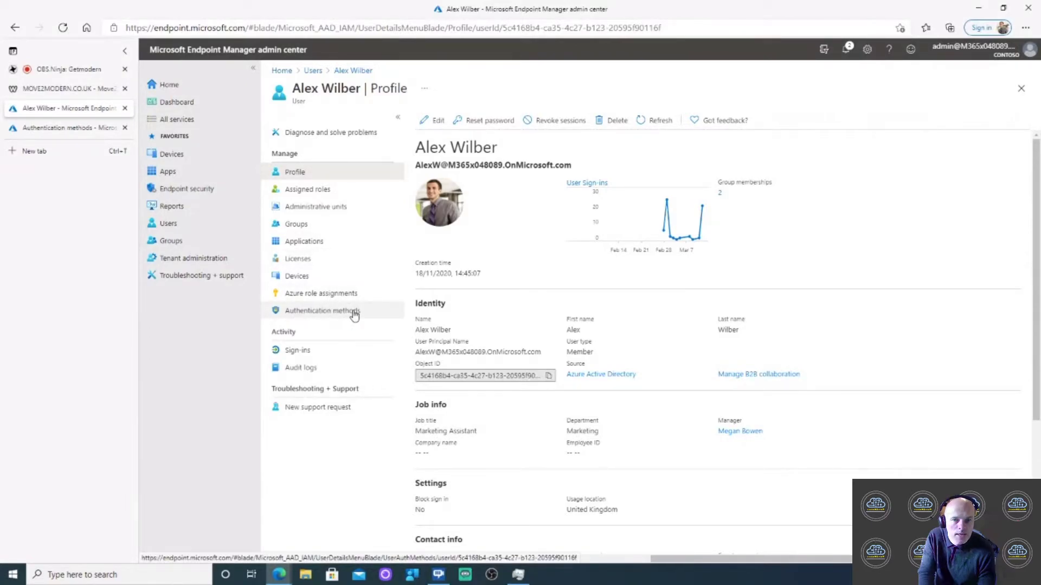
click(327, 313)
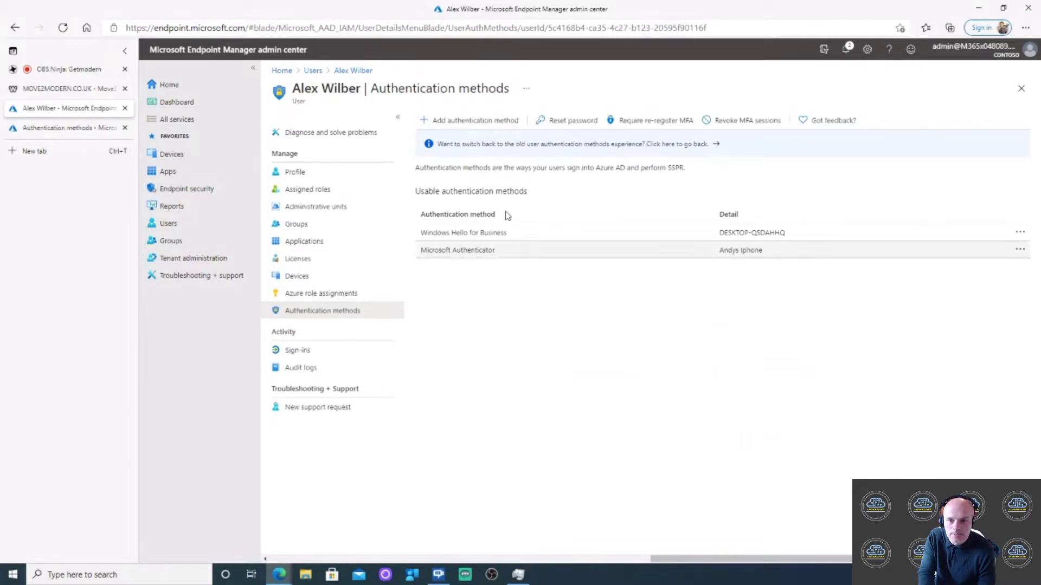
click(462, 122)
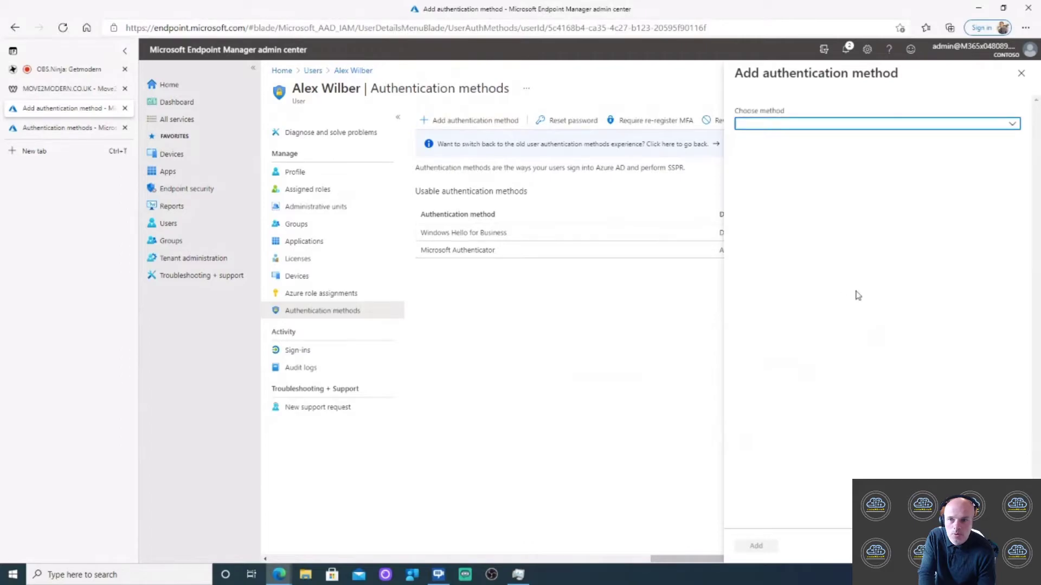
click(782, 126)
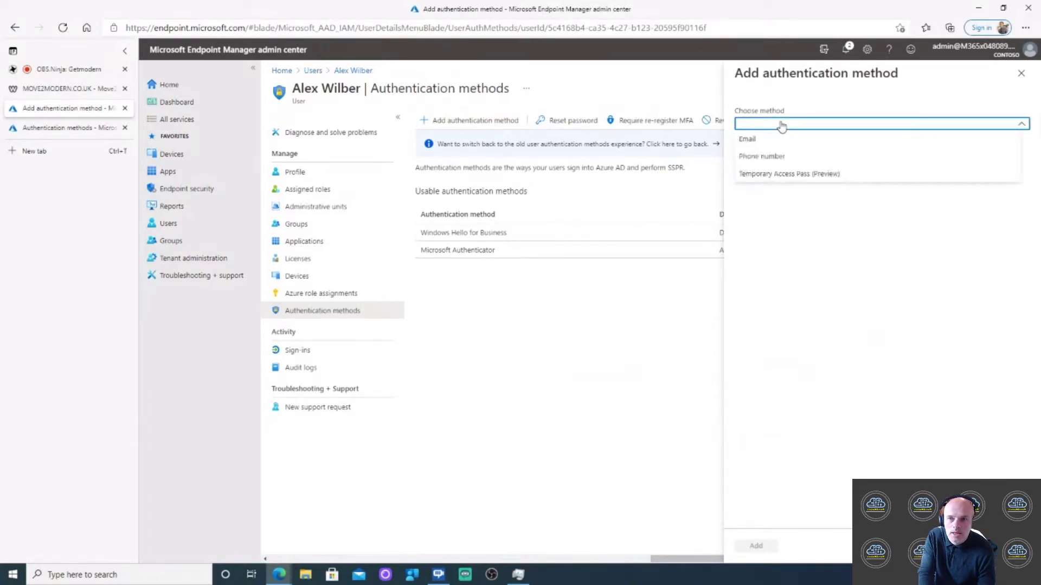
click(783, 175)
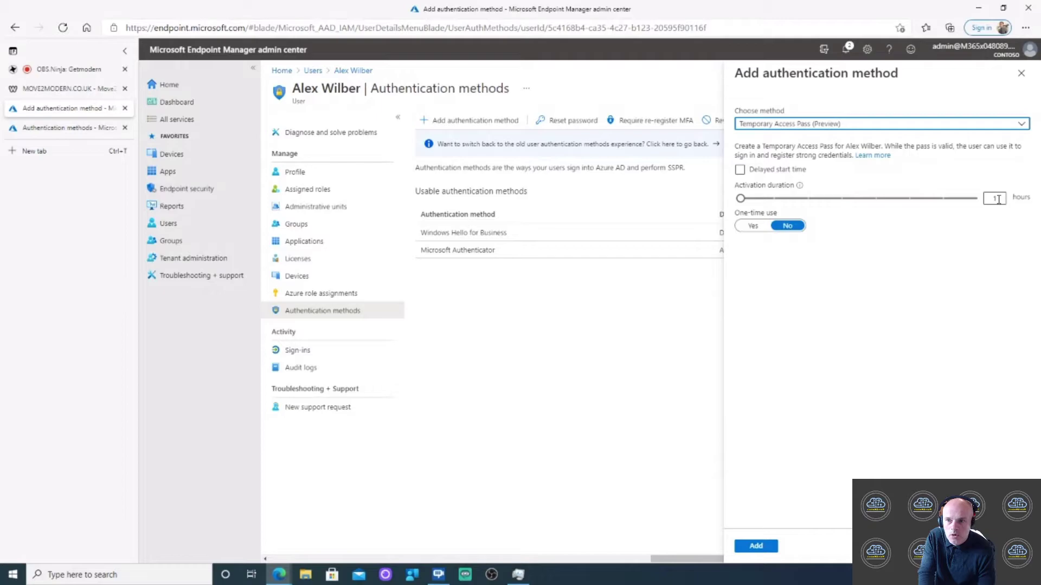
- Add the Temporary Access Pass with a delayed start of 03/12/2021 3:17 PM and a 1-hour activation duration
click(742, 199)
mouse_move(743, 202)
mouse_down()
mouse_move(802, 202)
mouse_move(741, 199)
mouse_up()
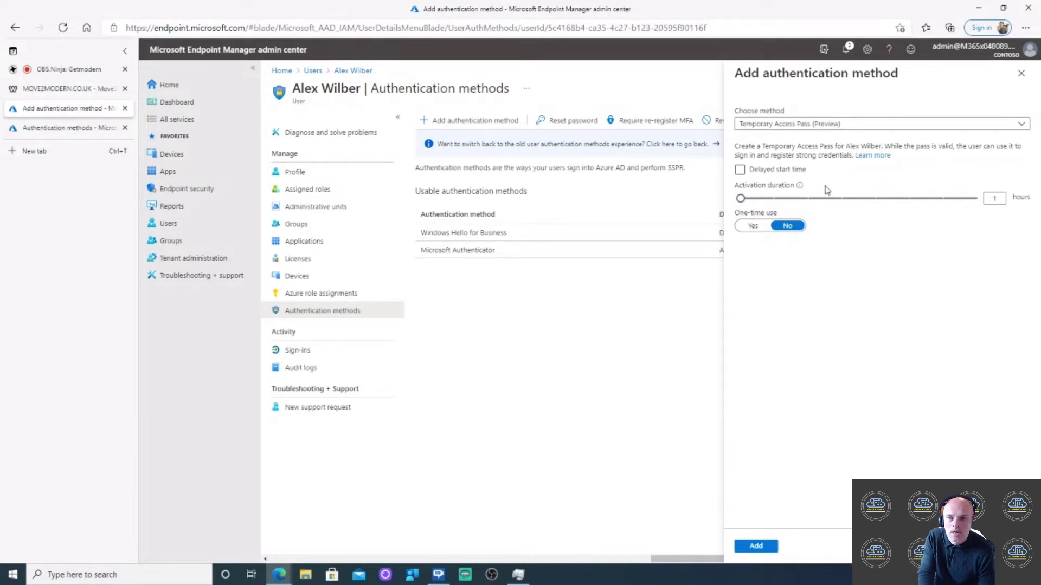
click(740, 170)
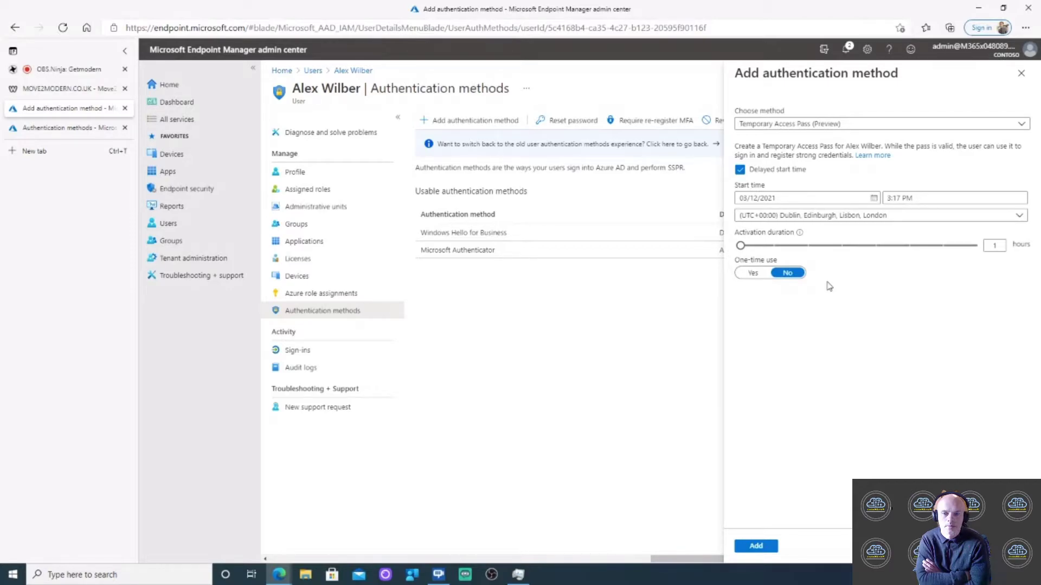
drag(741, 246, 977, 247)
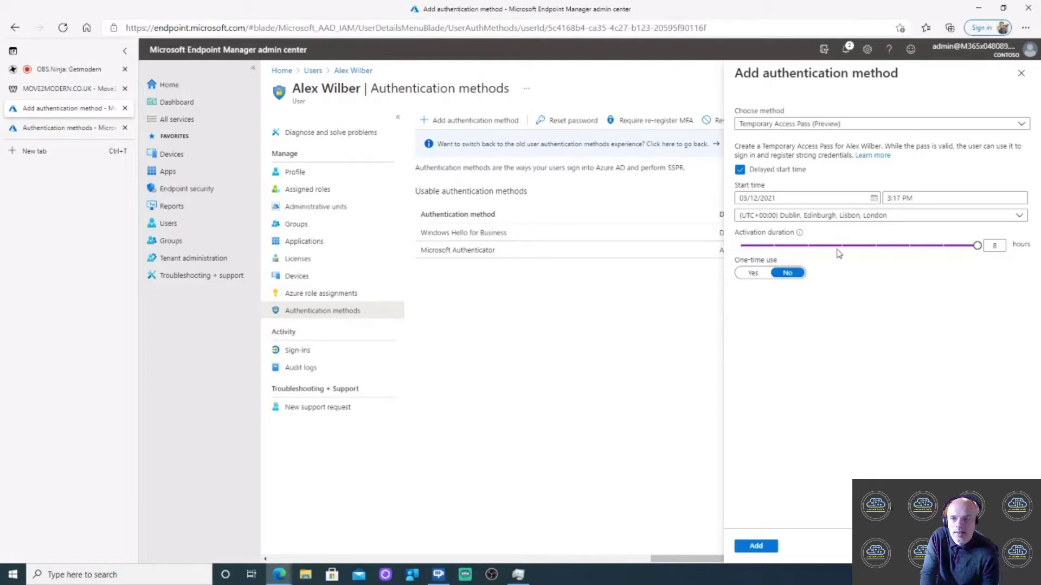
drag(977, 248, 729, 249)
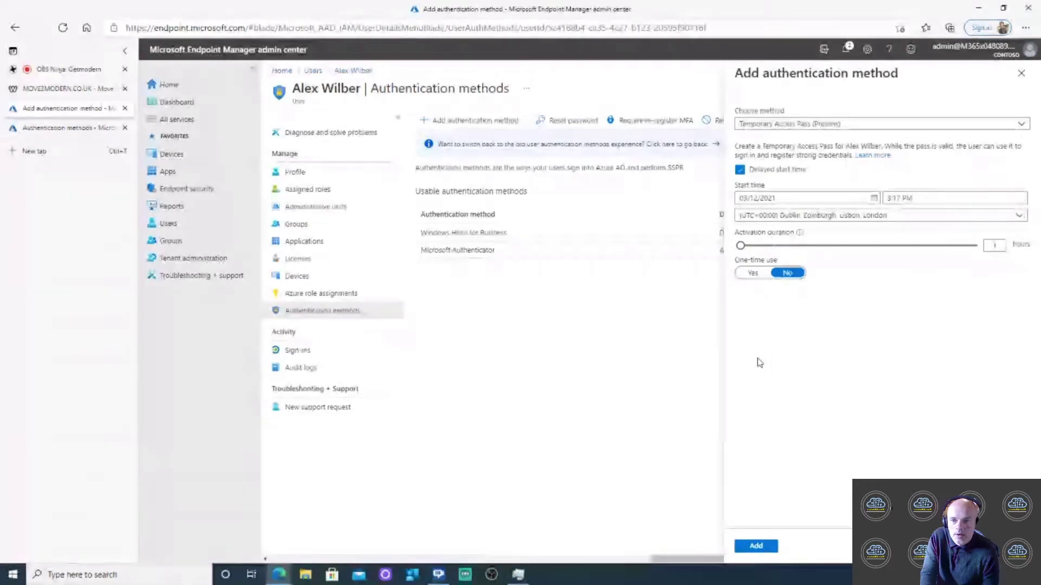
click(757, 547)
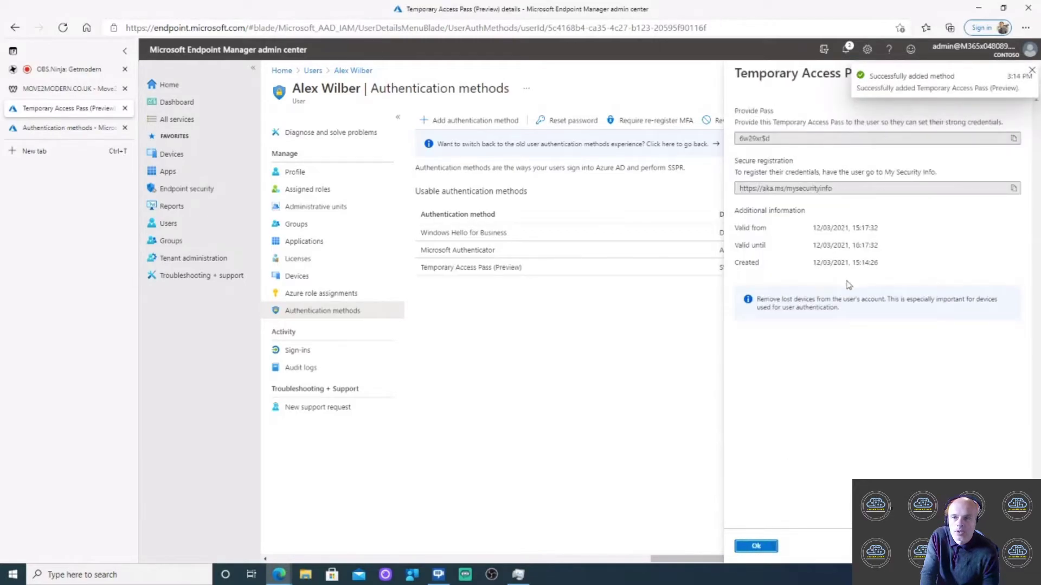
- Copy the generated Temporary Access Pass and close its details
click(778, 138)
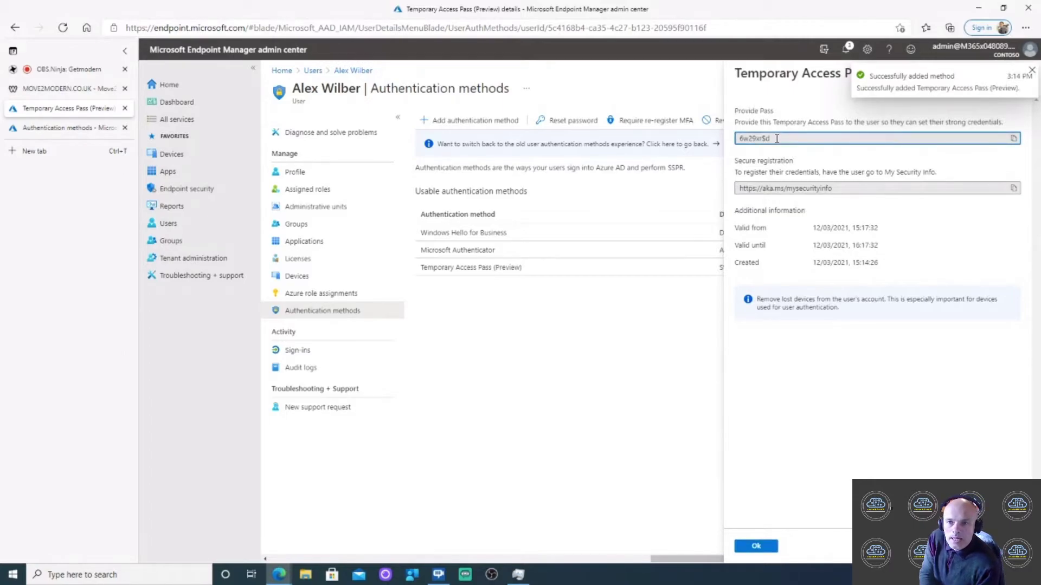
drag(777, 139, 732, 139)
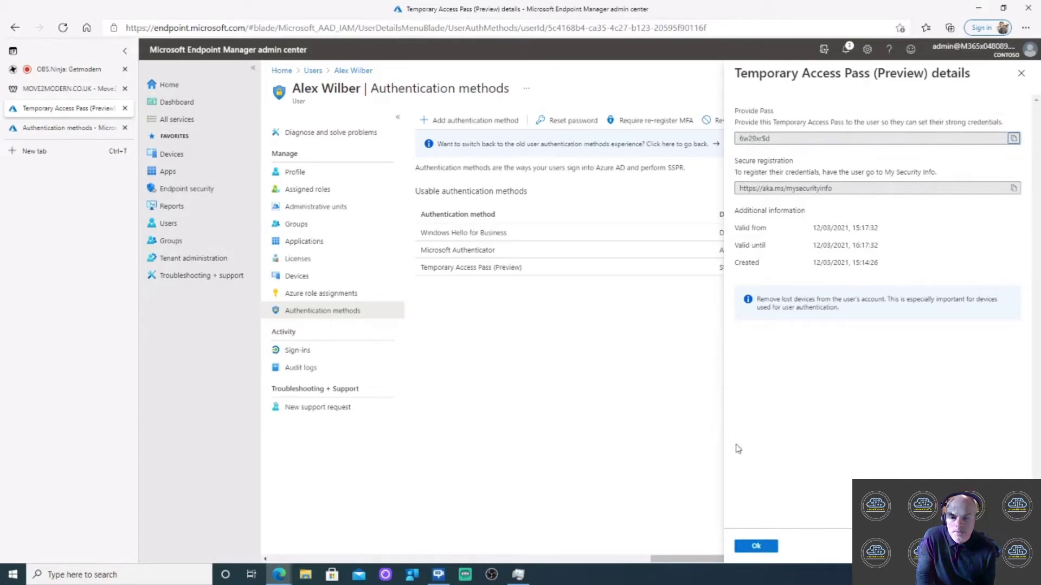
click(756, 547)
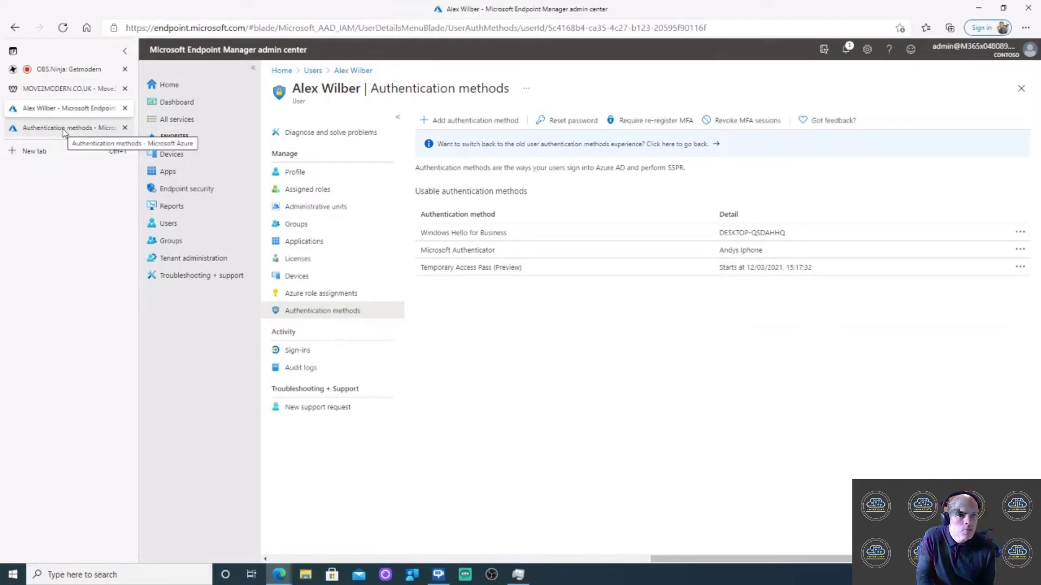
- Open aka.ms/mysecurityinfo in a new browser tab and choose to sign in with another account
click(34, 152)
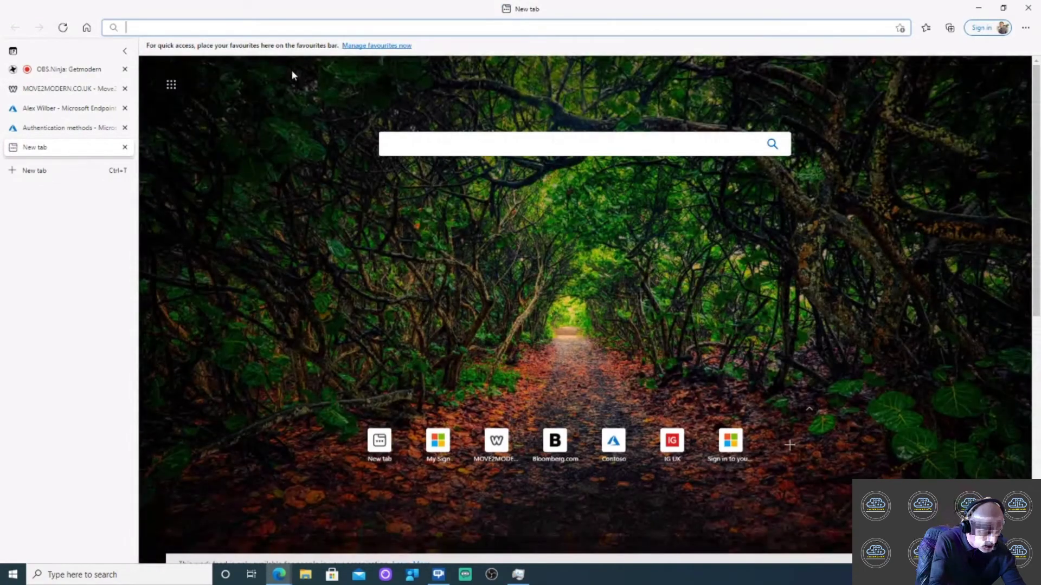
text(aka)
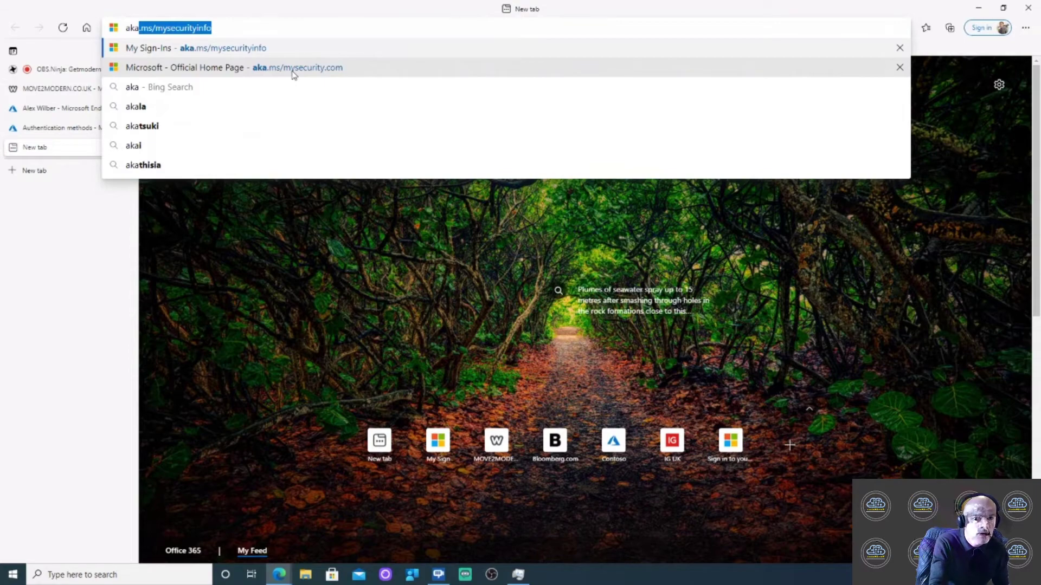
key(Return)
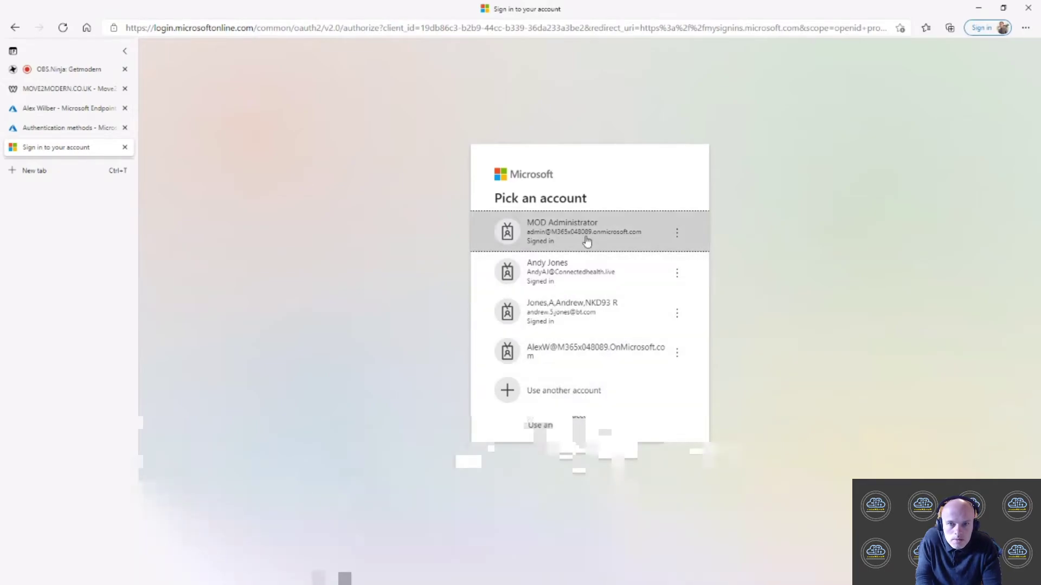
click(567, 394)
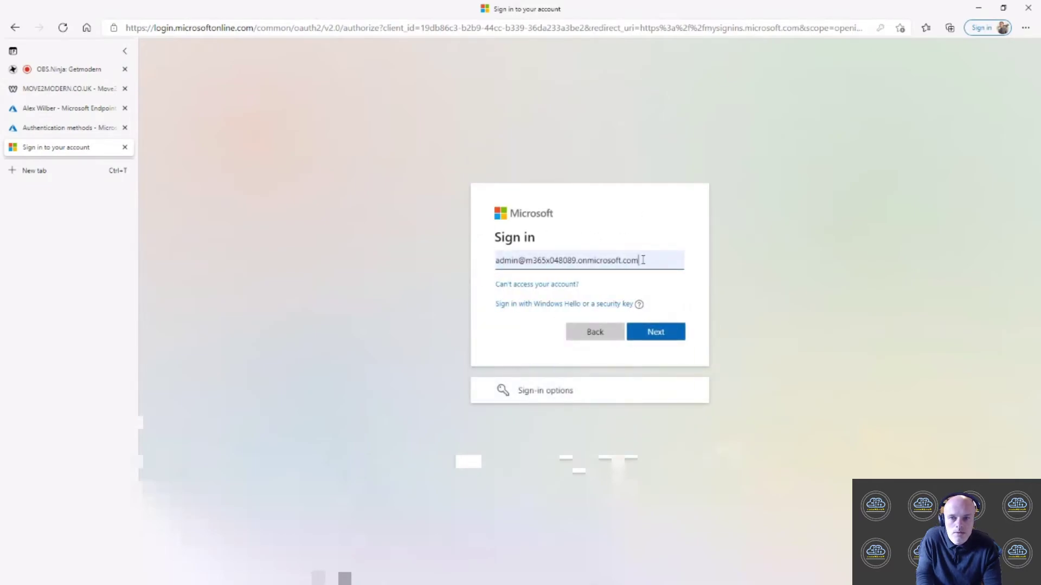
drag(641, 261, 467, 264)
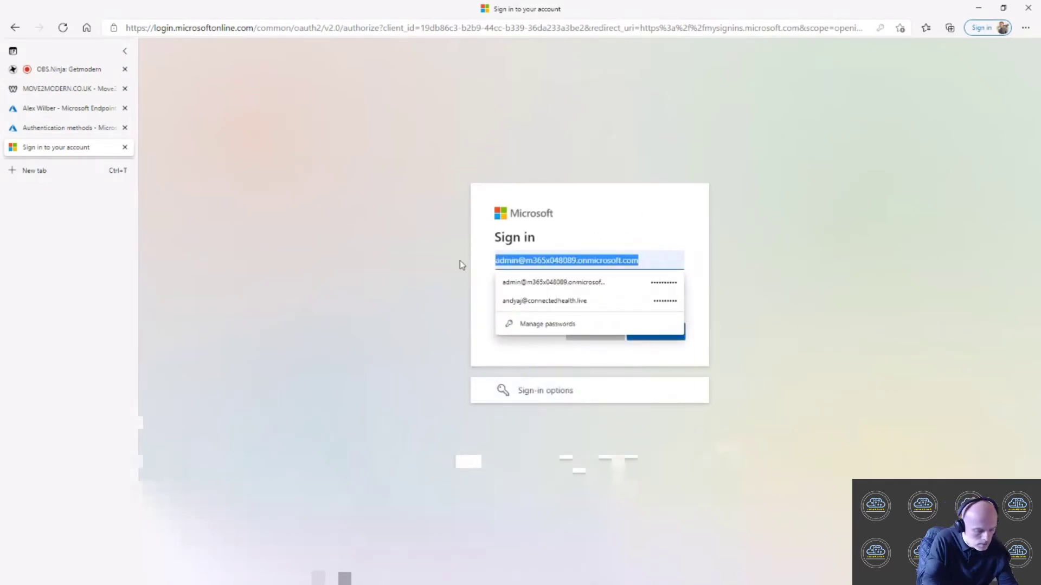
text(ale)
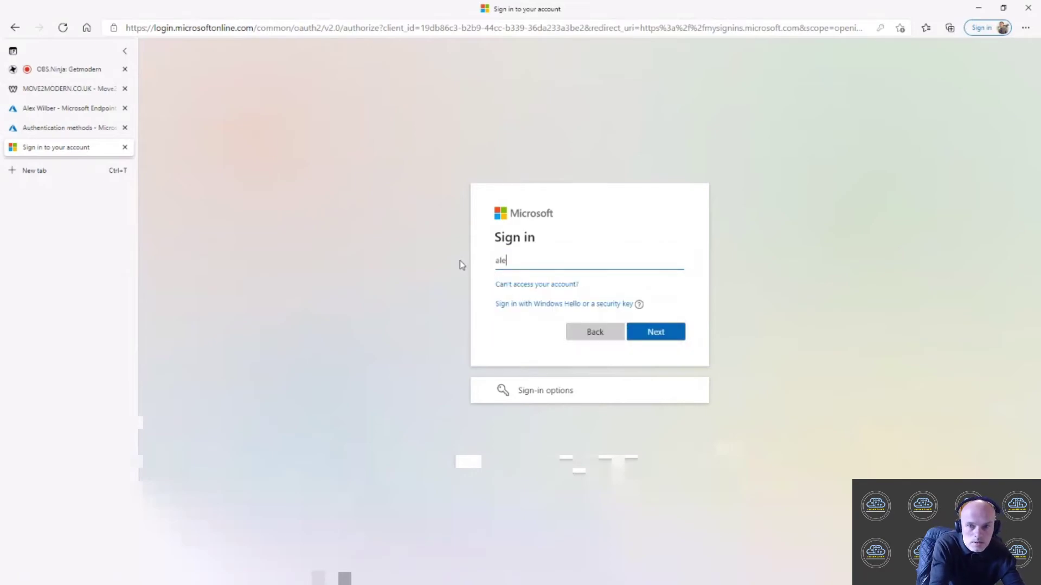
text(x)
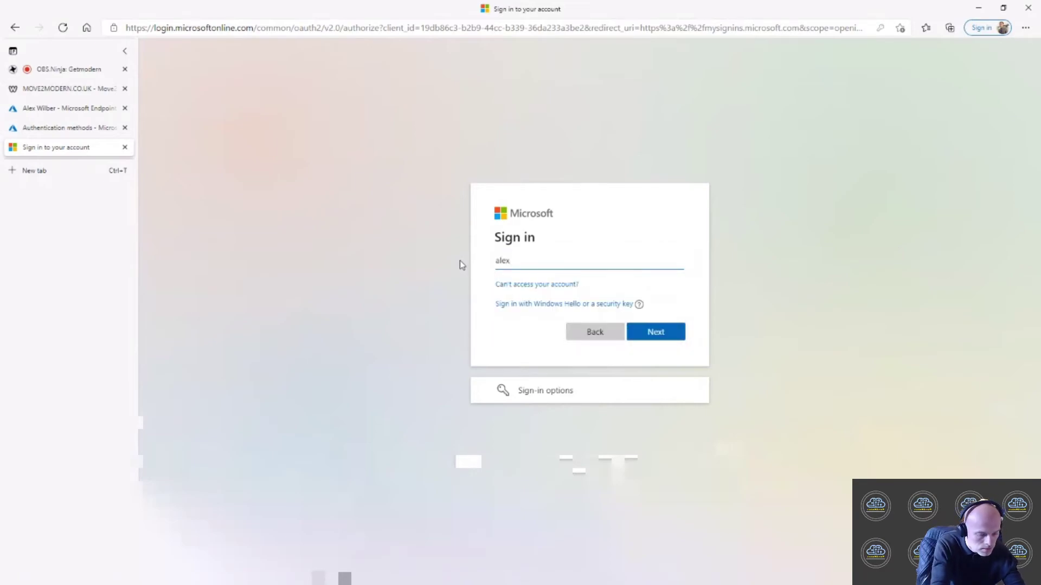
text(w)
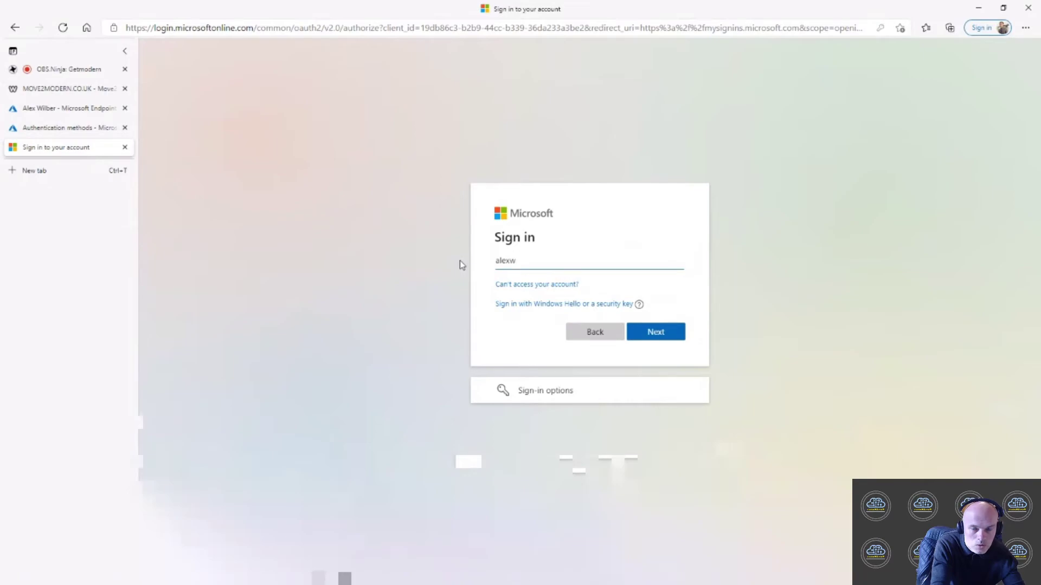
key(BackSpace)
key(BackSpace)
key(BackSpace)
key(BackSpace)
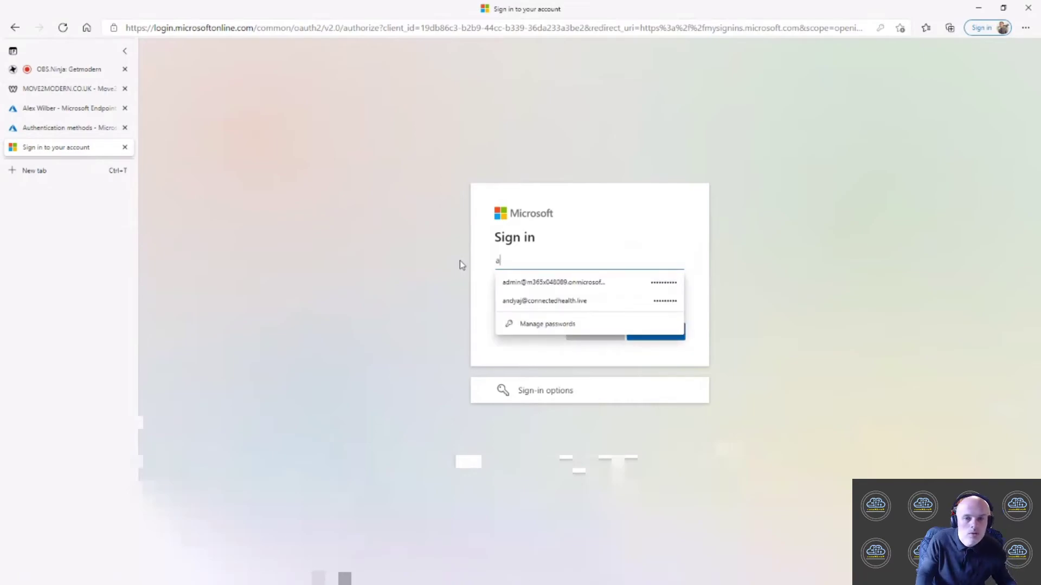
click(488, 313)
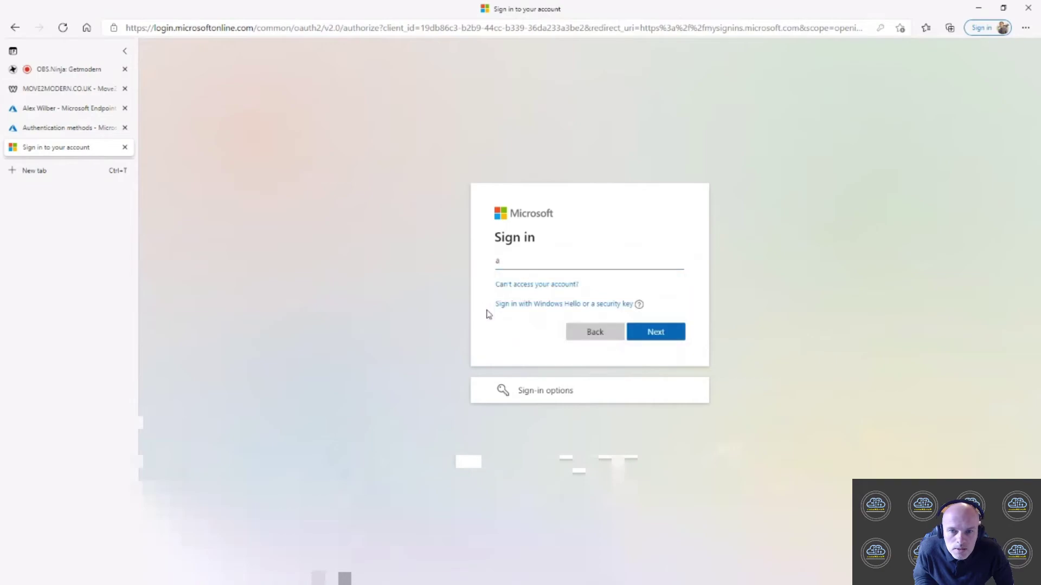
click(595, 332)
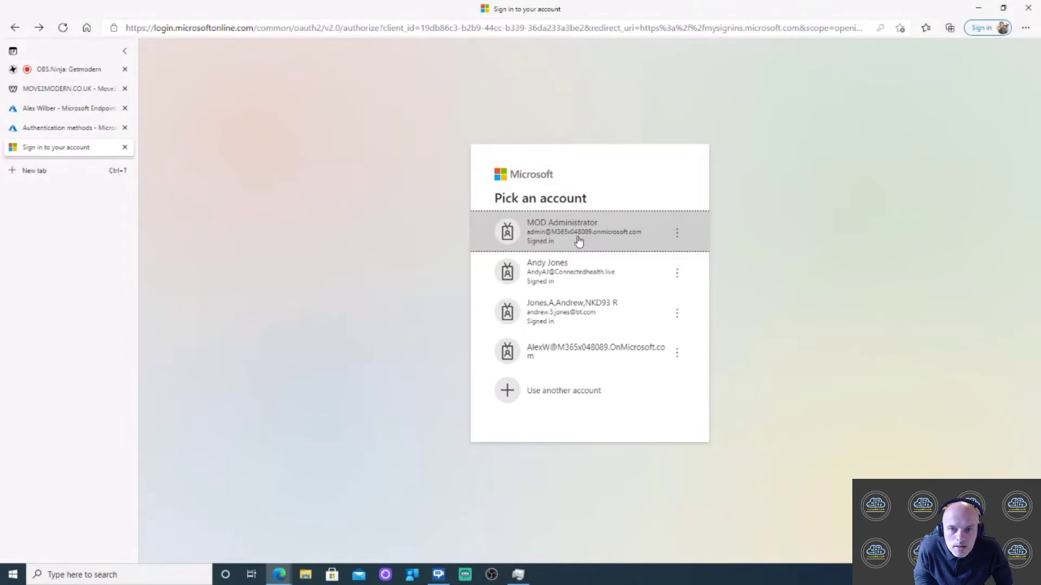
- Sign in to the pass holder's listed account with the copied Temporary Access Pass, declining both the saved-password update and the stay-signed-in option
click(572, 353)
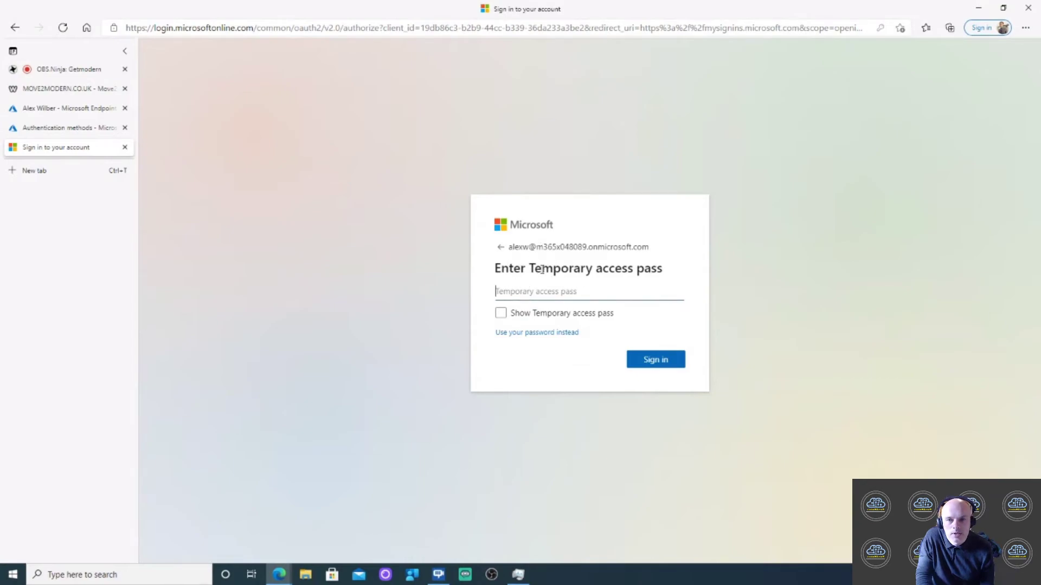
right_click(519, 295)
click(548, 139)
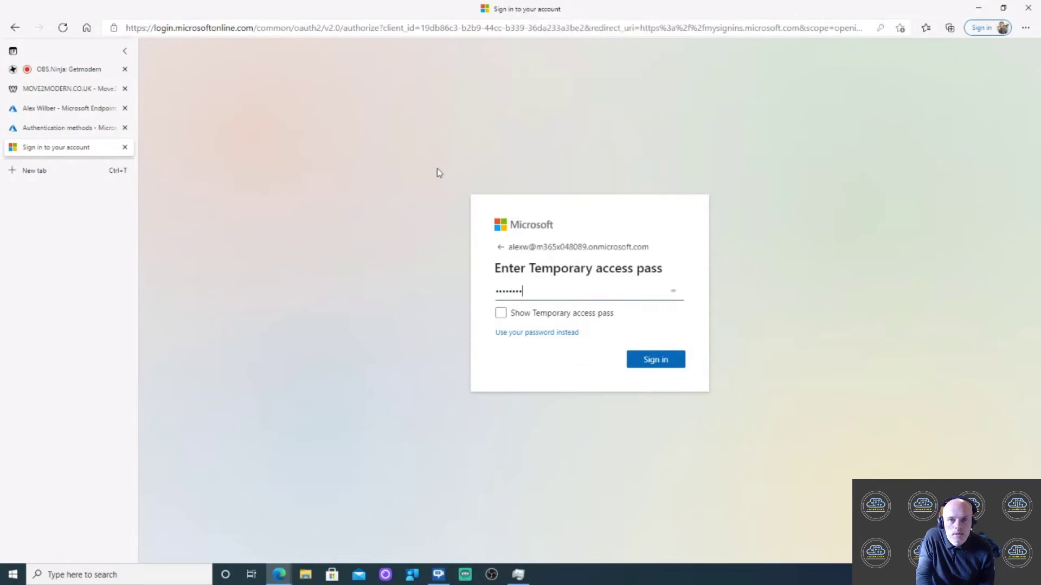
click(653, 361)
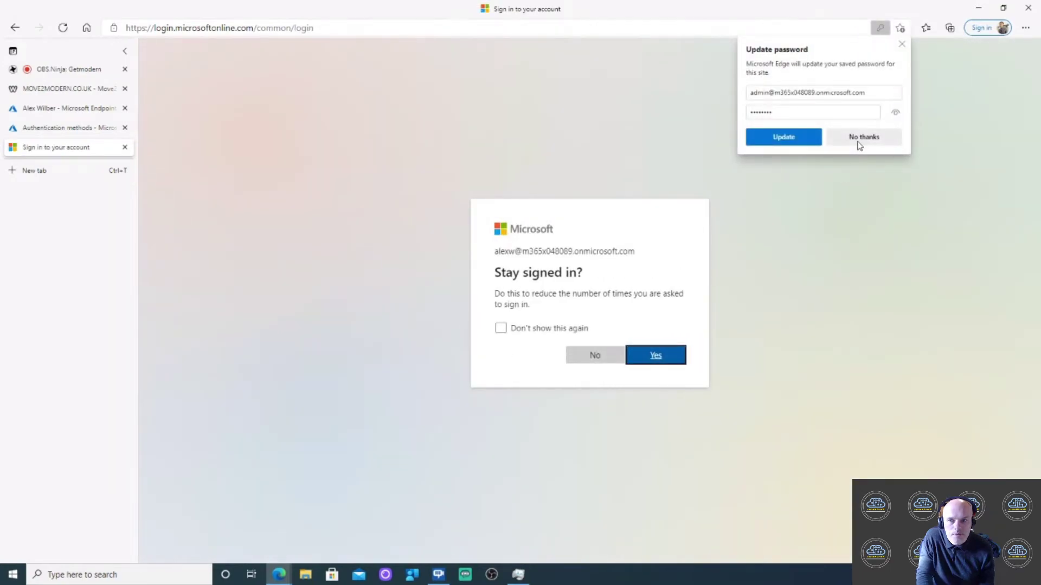
click(859, 139)
click(597, 356)
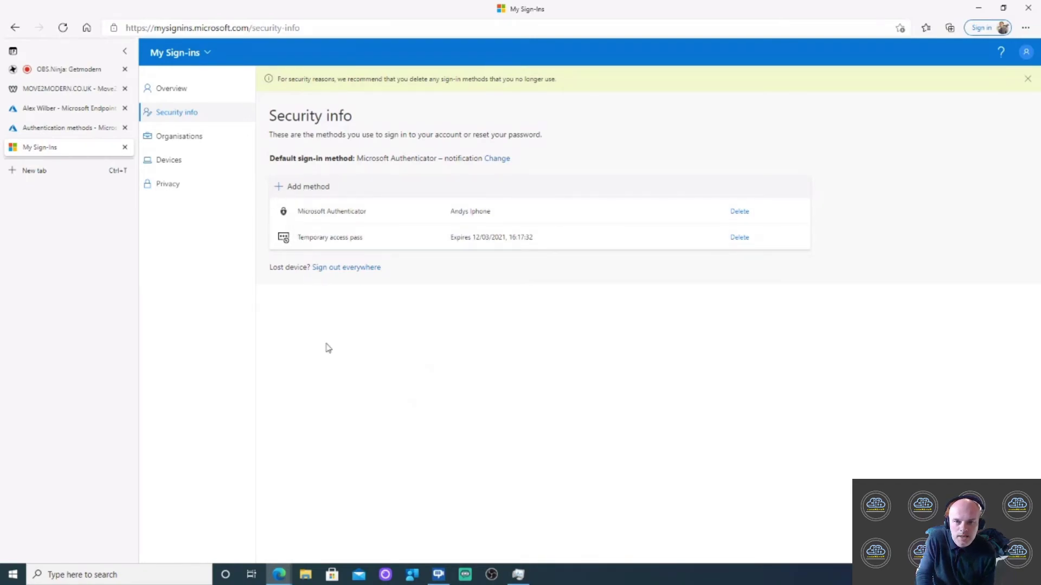
- Check which sign-in methods can be added under Security info, and leave without adding one
click(301, 190)
click(569, 323)
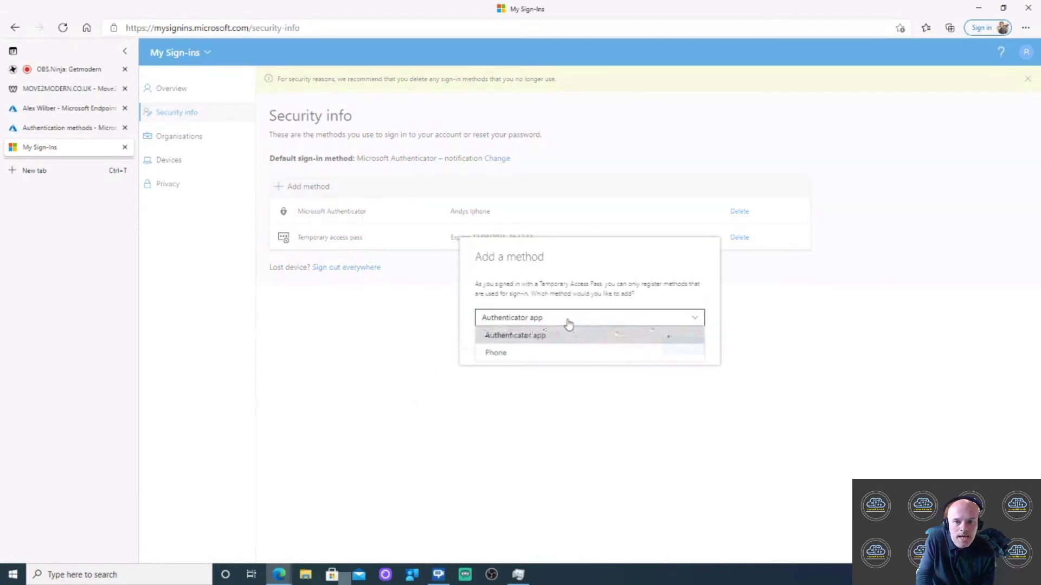
click(609, 336)
click(634, 348)
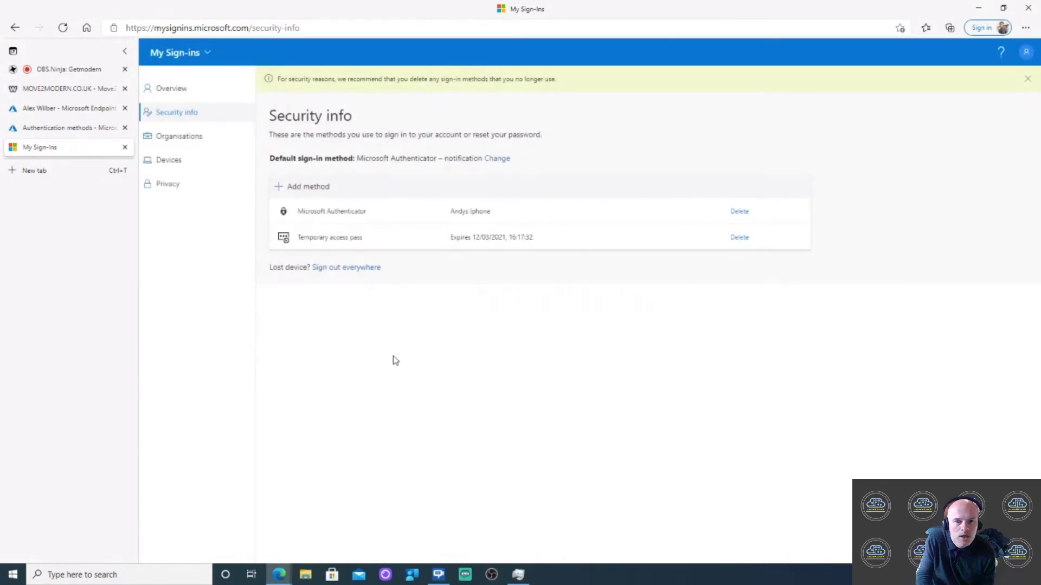